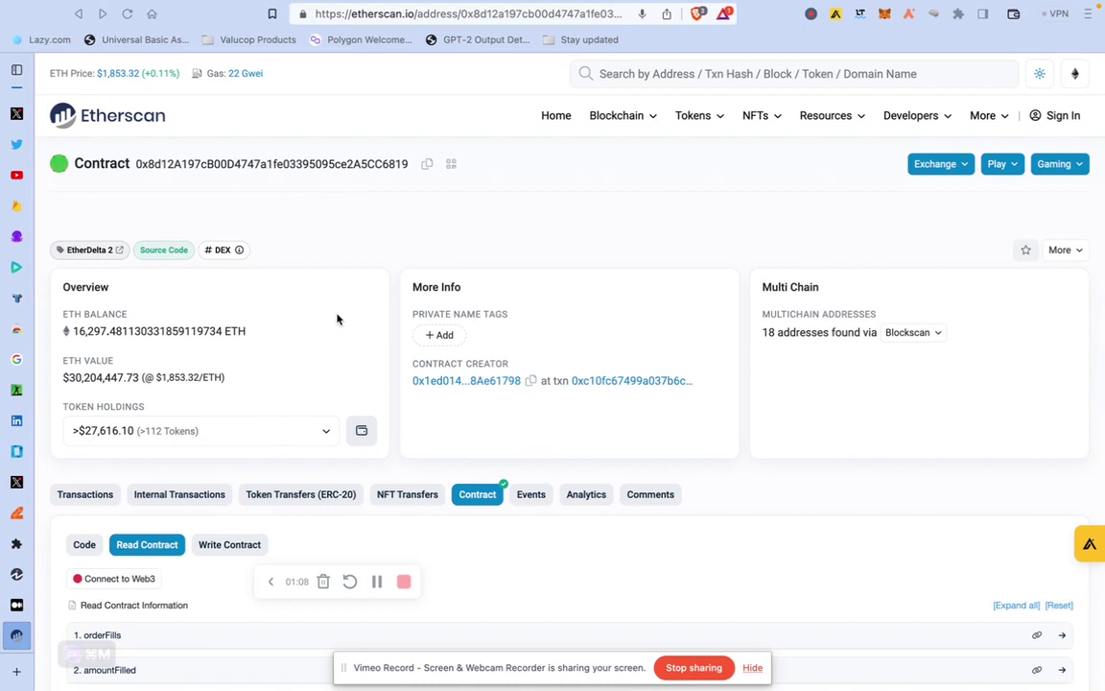
scroll(331, 309, down, 1)
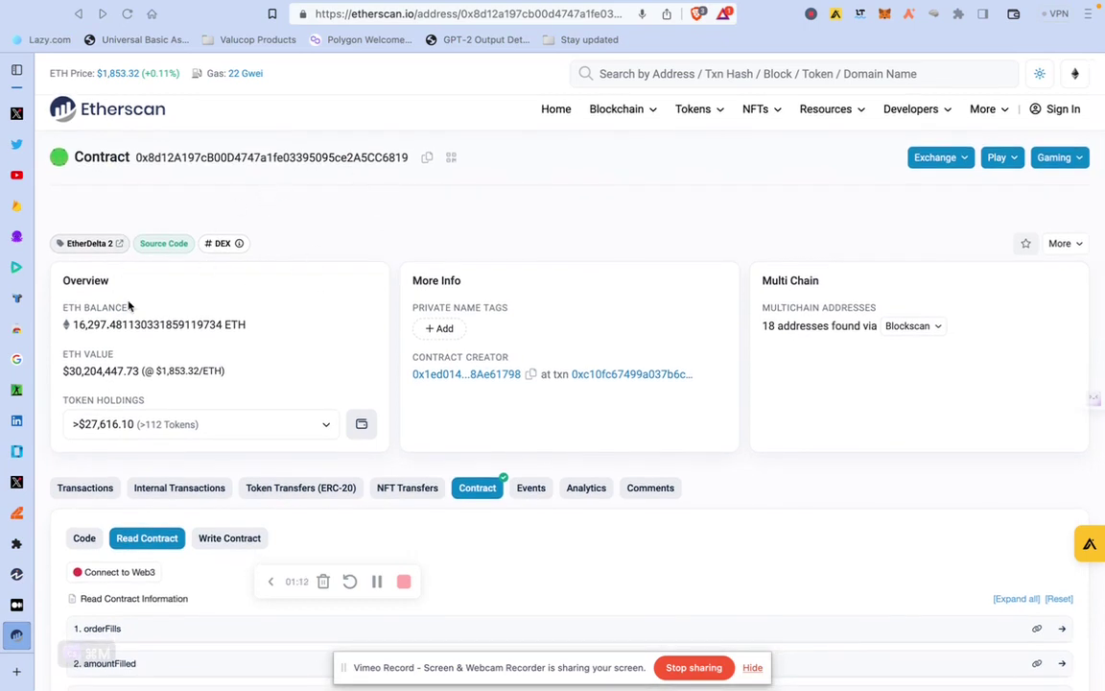
scroll(355, 171, up, 1)
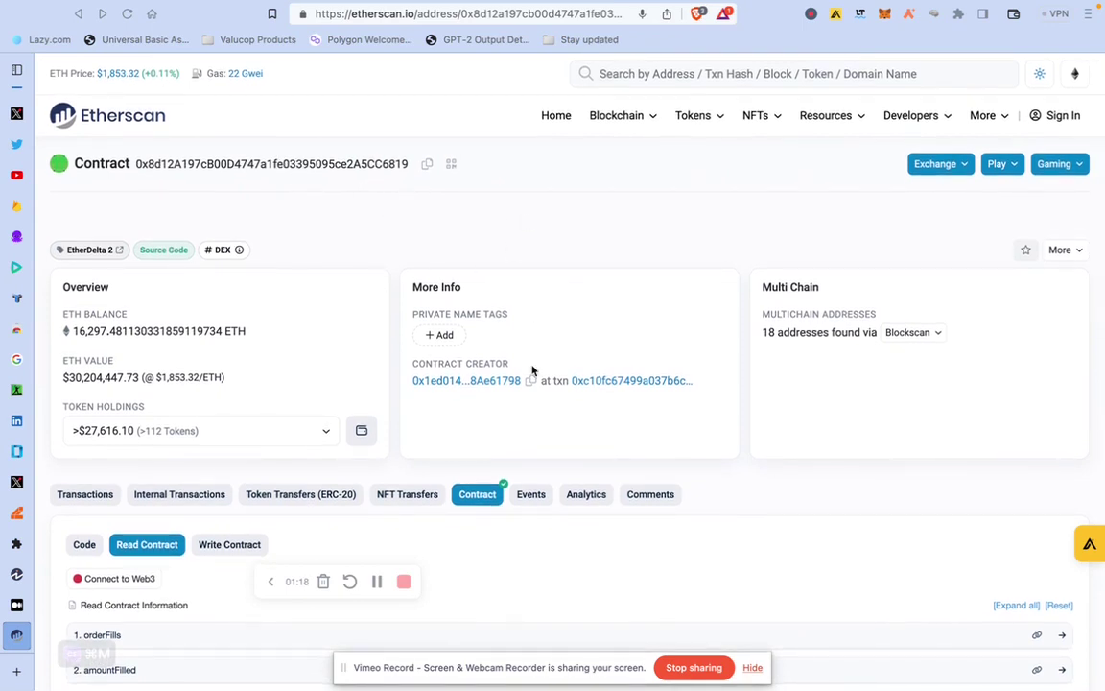
scroll(552, 384, down, 3)
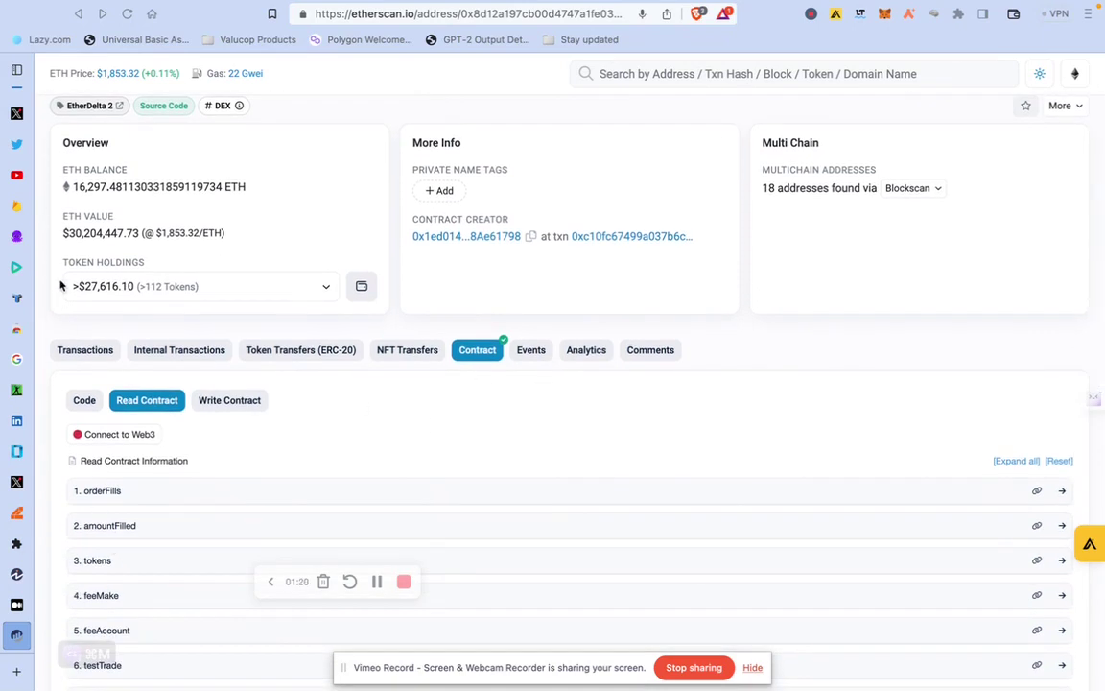
scroll(65, 326, up, 1)
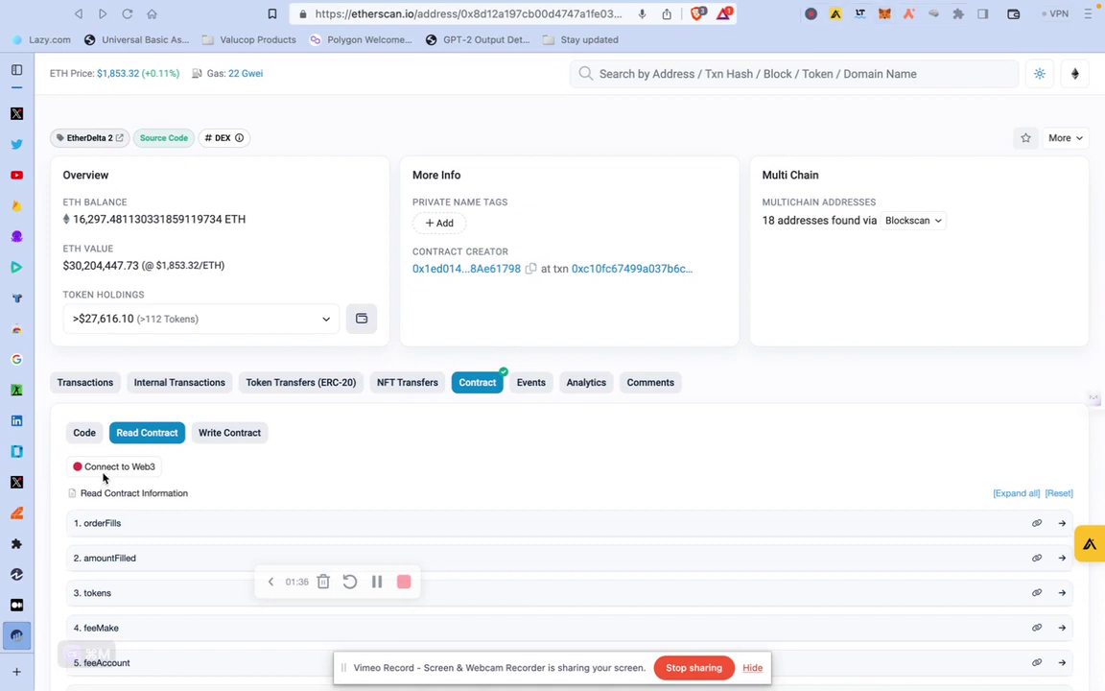
scroll(197, 422, down, 3)
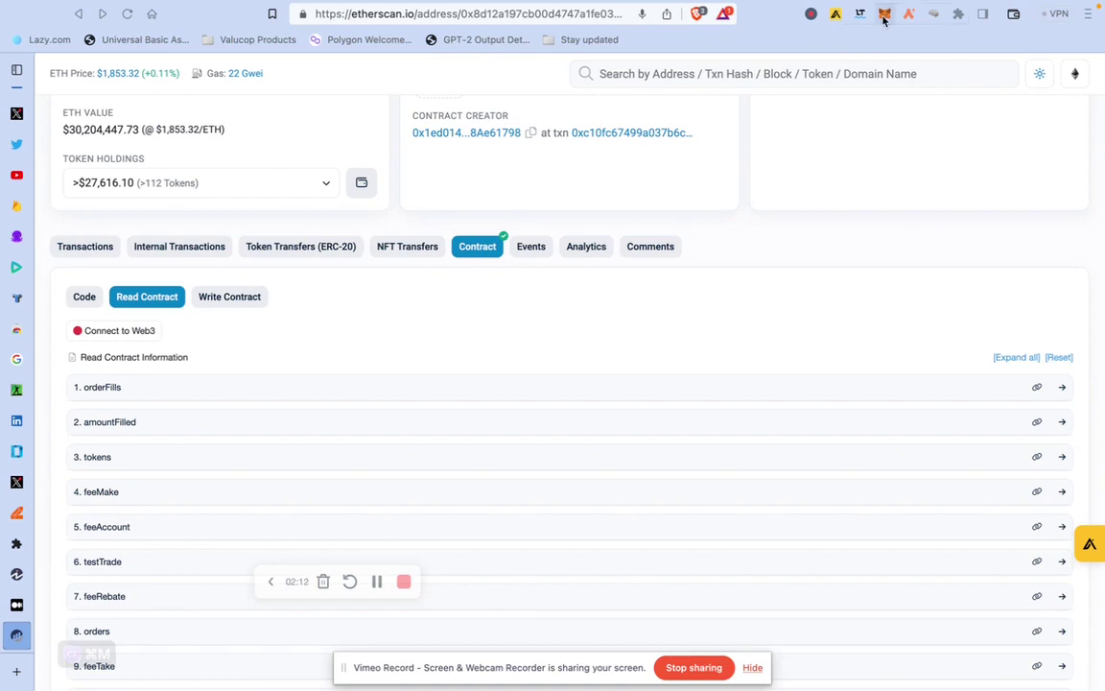
Step: Switch MetaMask from Binance Smart Chain Mainnet to Ethereum Mainnet, showing a 0.0195 ETH balance
click(884, 17)
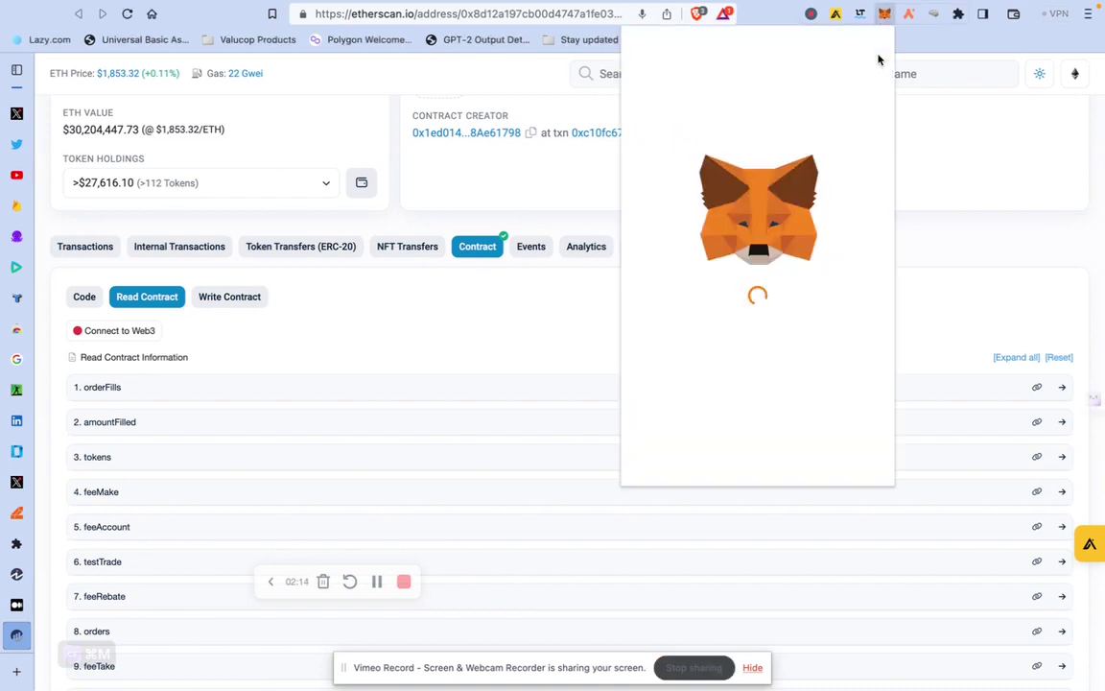
click(931, 82)
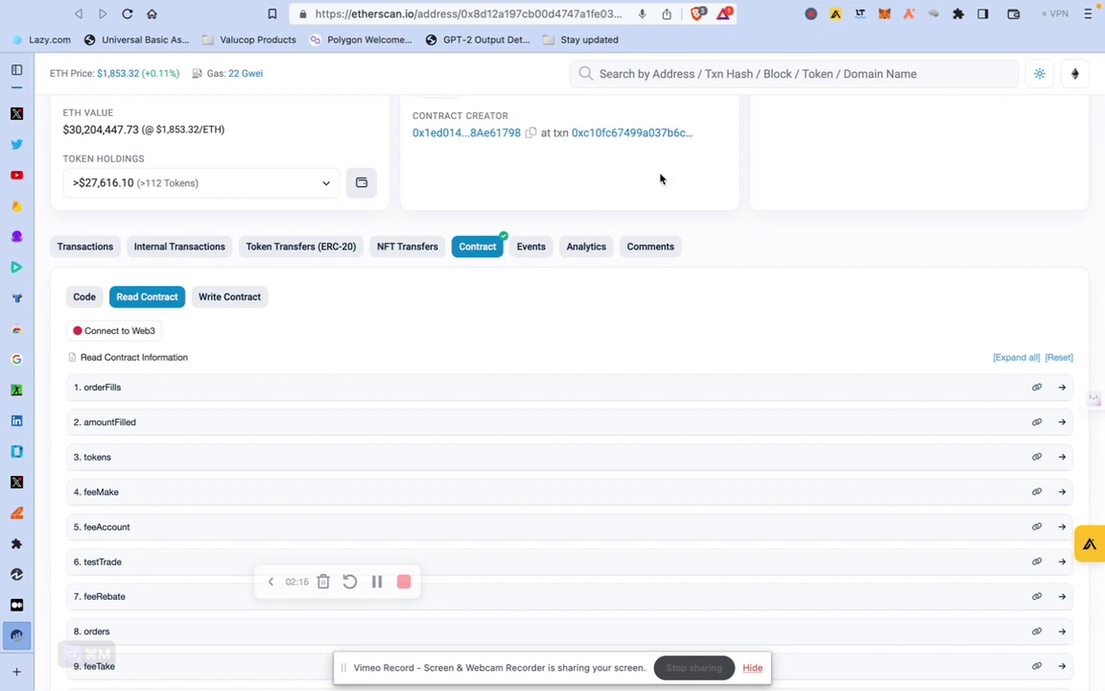
click(885, 13)
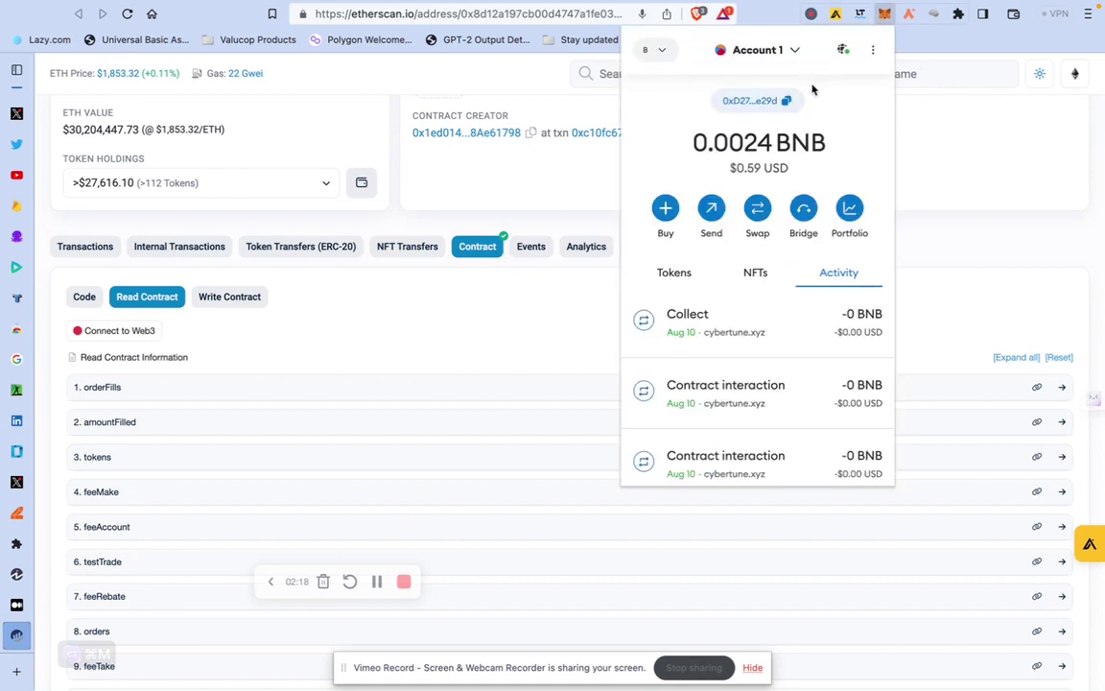
click(660, 50)
scroll(730, 195, up, 3)
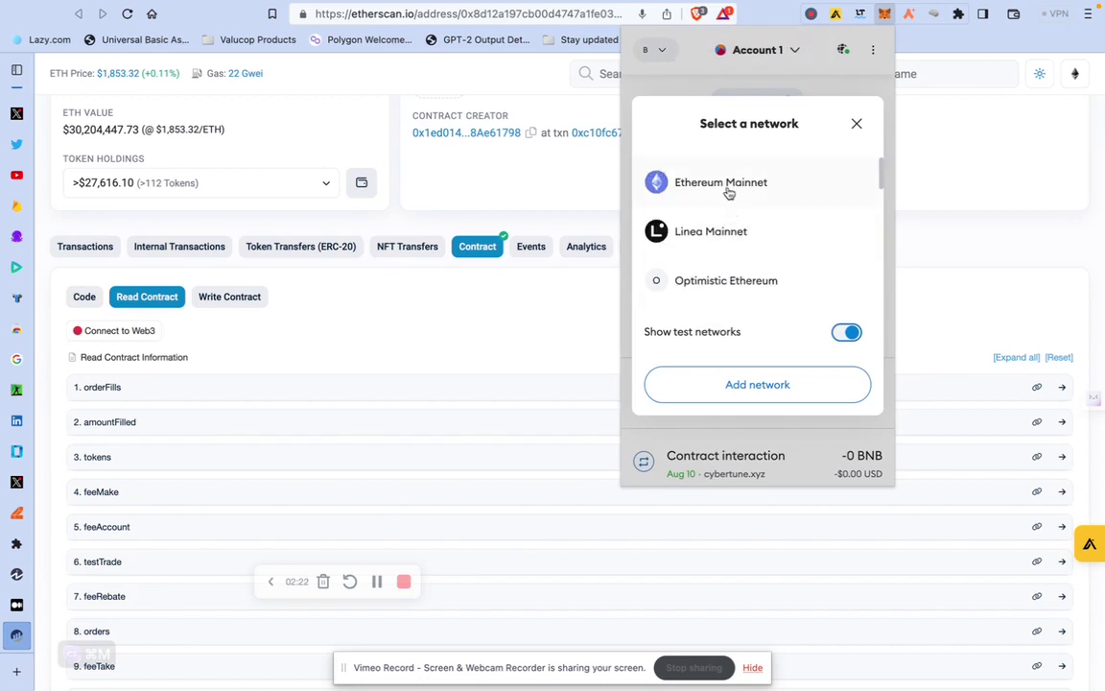
click(729, 187)
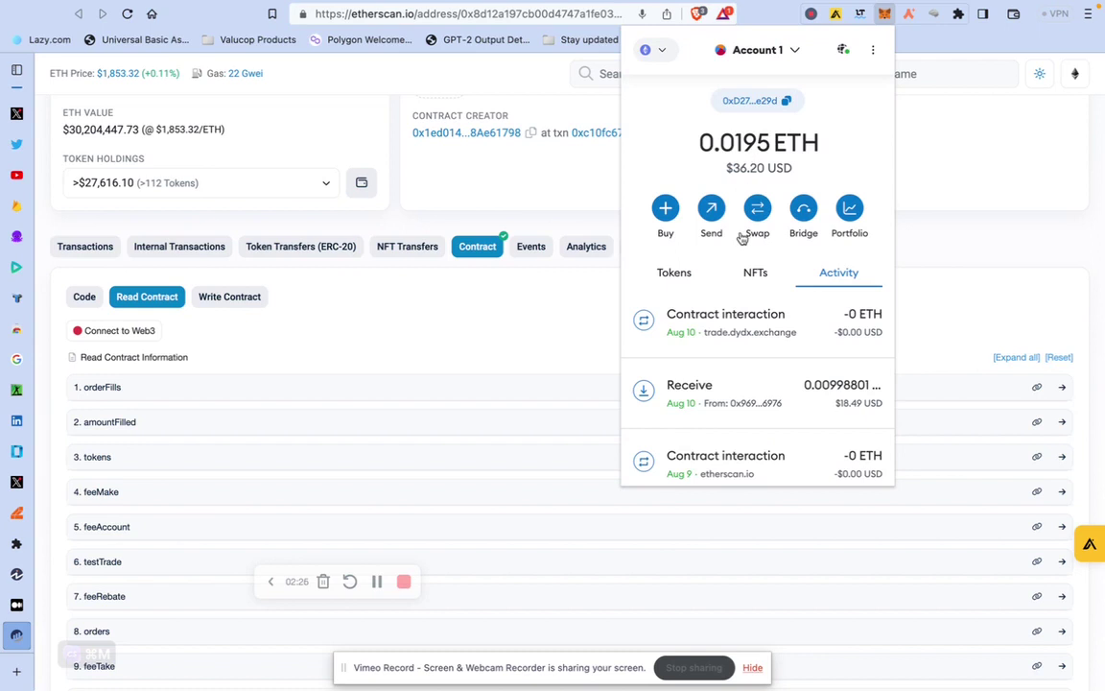
click(912, 161)
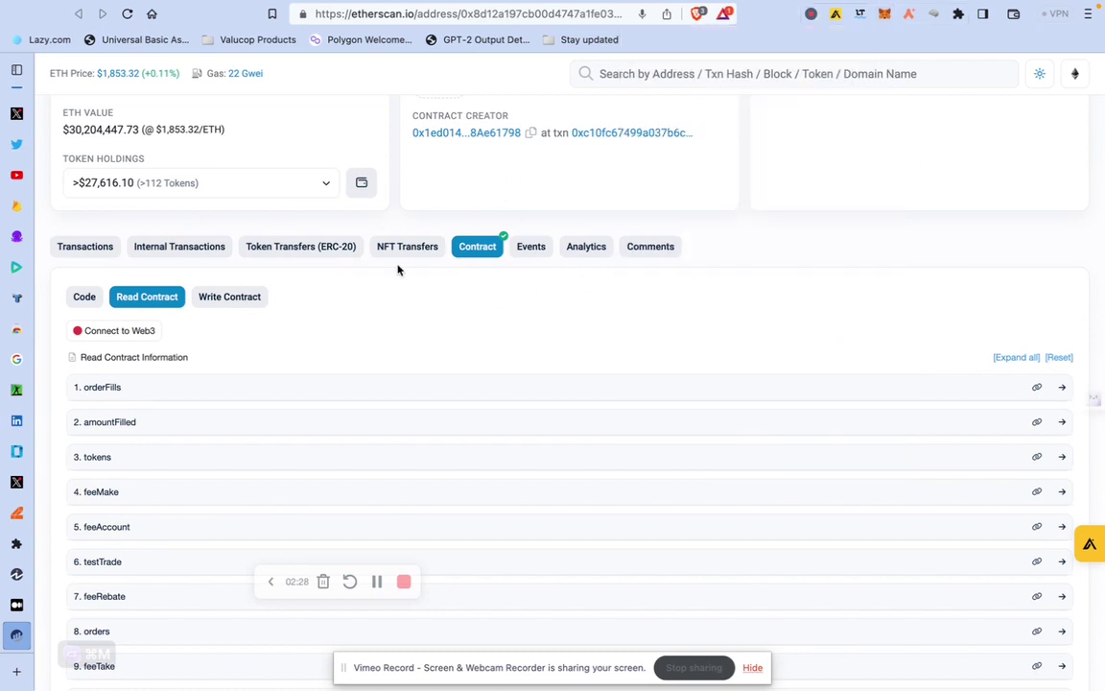
Step: Connect MetaMask through Connect to Web3, accepting the beta feature warning
click(127, 330)
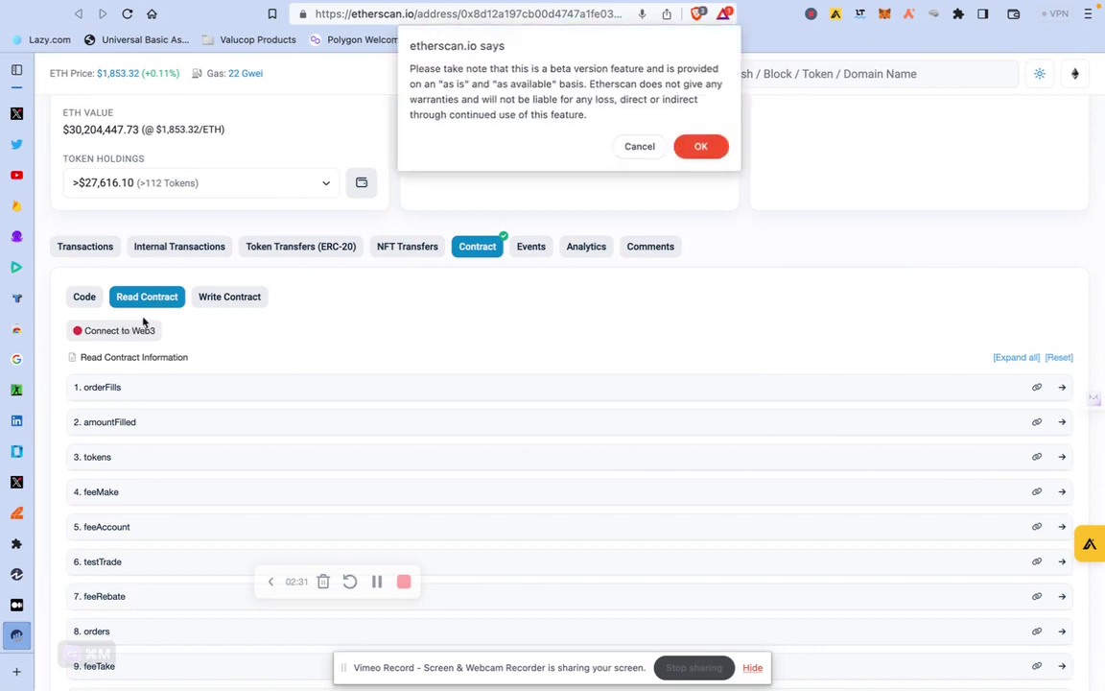
click(687, 144)
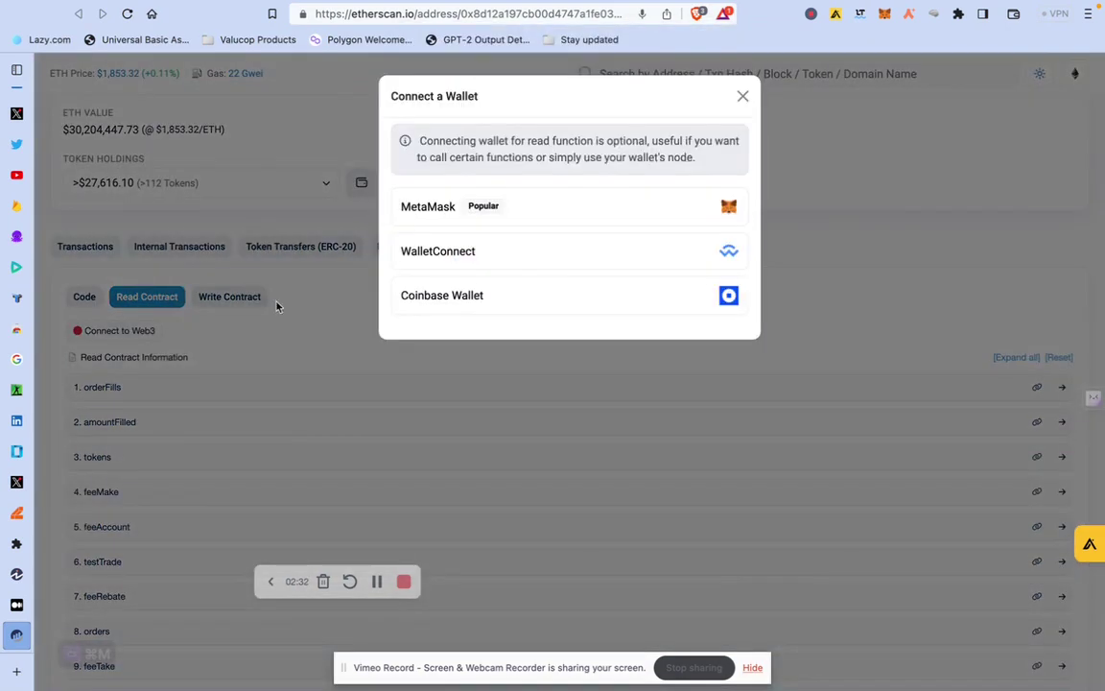
click(674, 211)
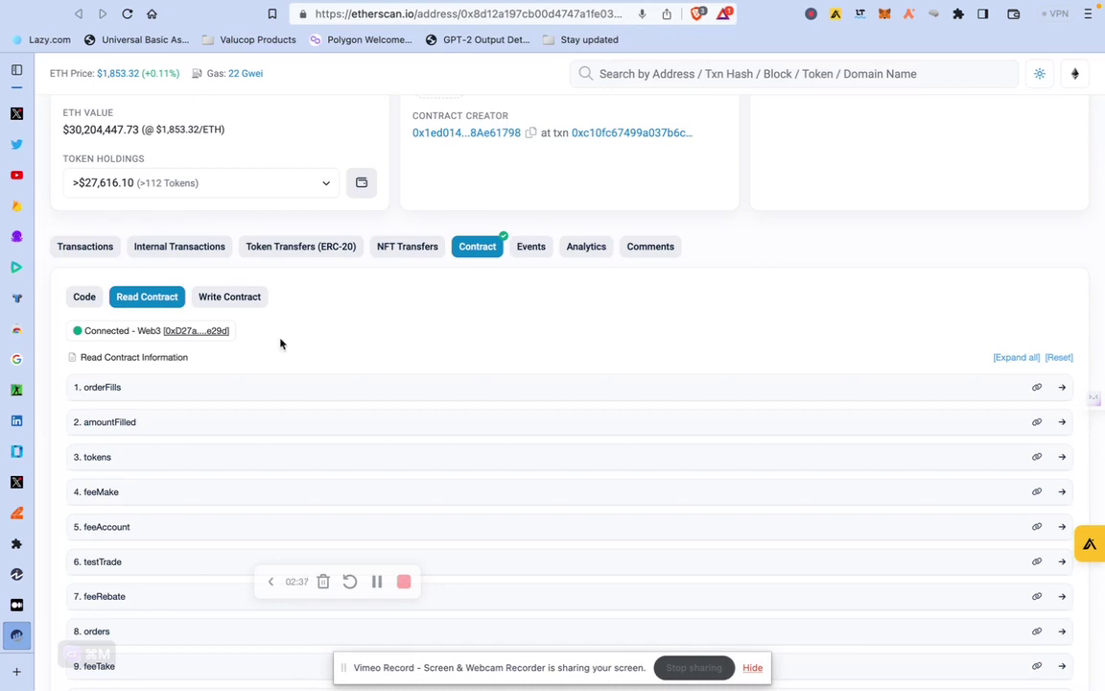
Step: Expand the balanceOf read function to show its token and user address inputs
scroll(237, 345, down, 3)
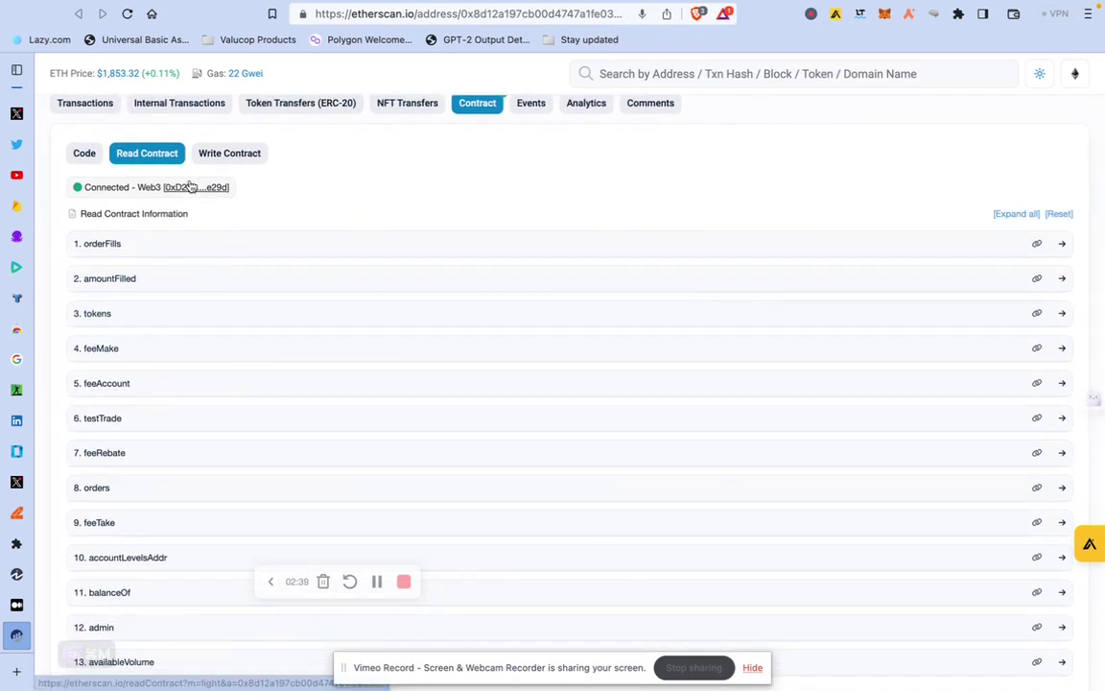
scroll(192, 192, up, 1)
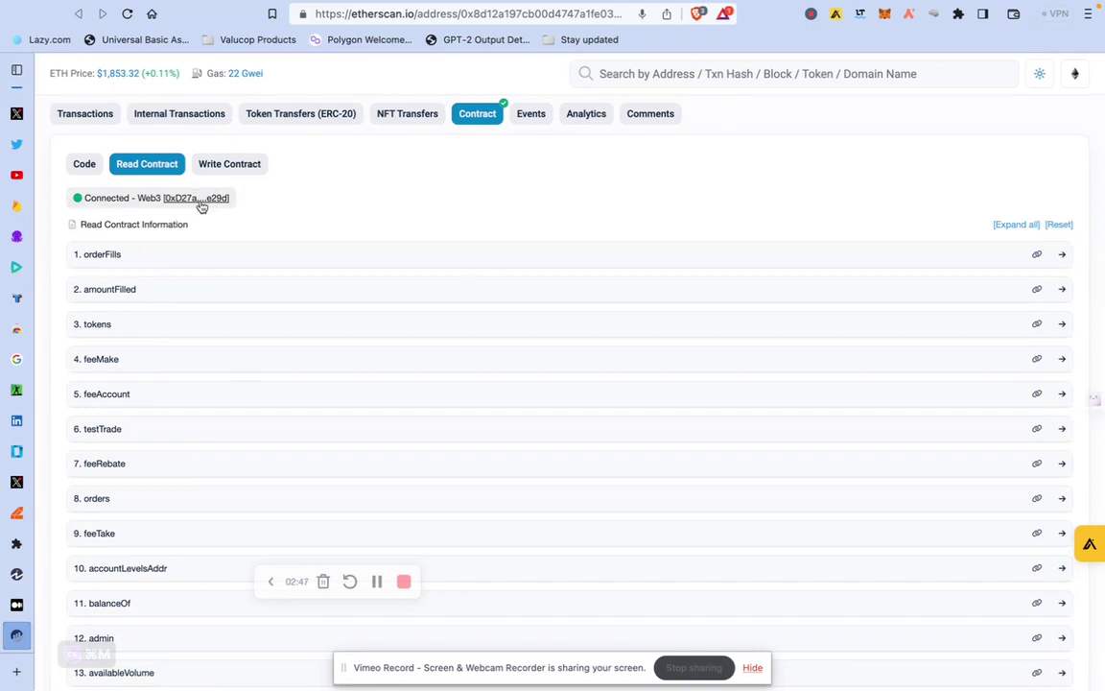
scroll(229, 346, down, 2)
scroll(229, 345, down, 2)
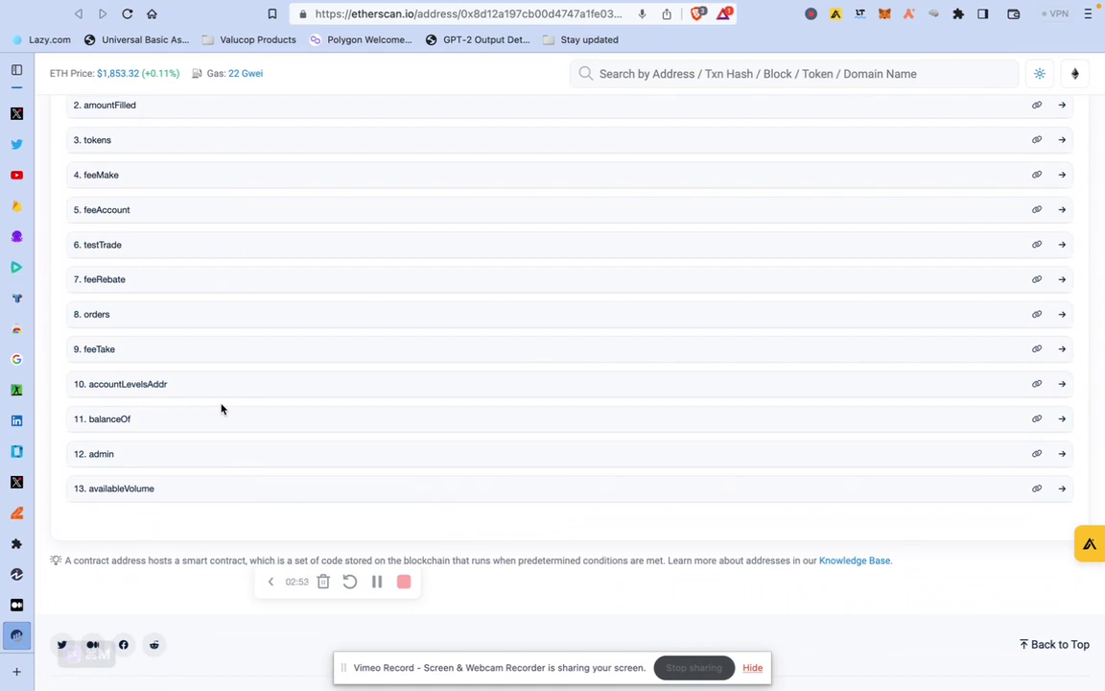
click(160, 429)
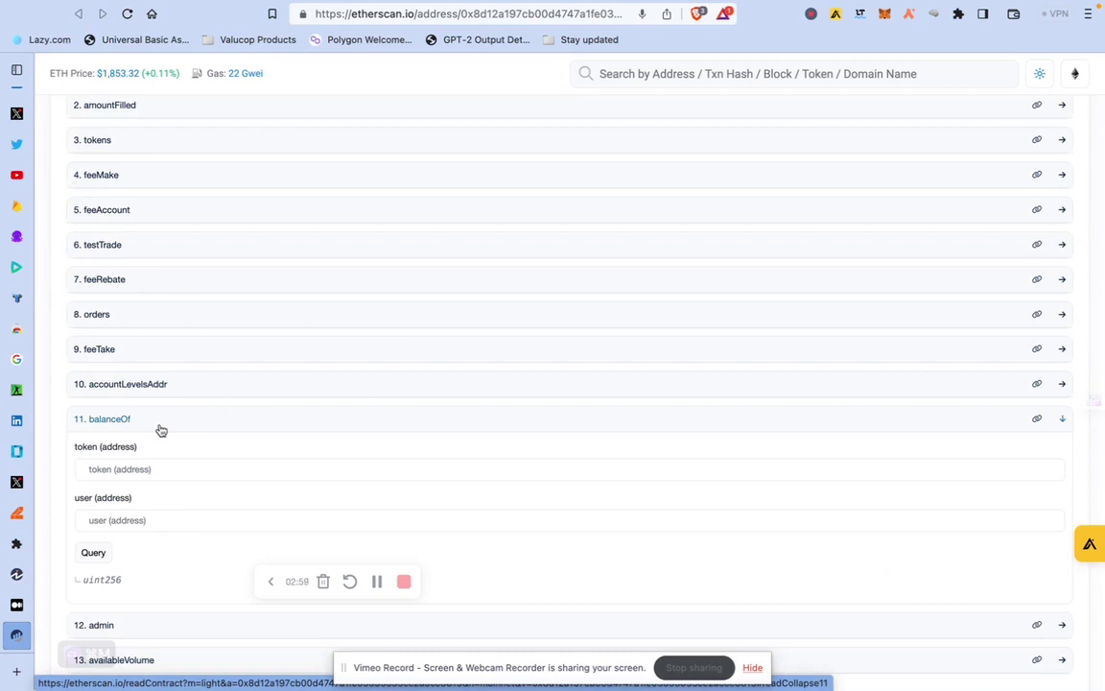
Step: Paste the all-zeros address into balanceOf's token field after erasing a wrong paste, leaving user empty
click(160, 471)
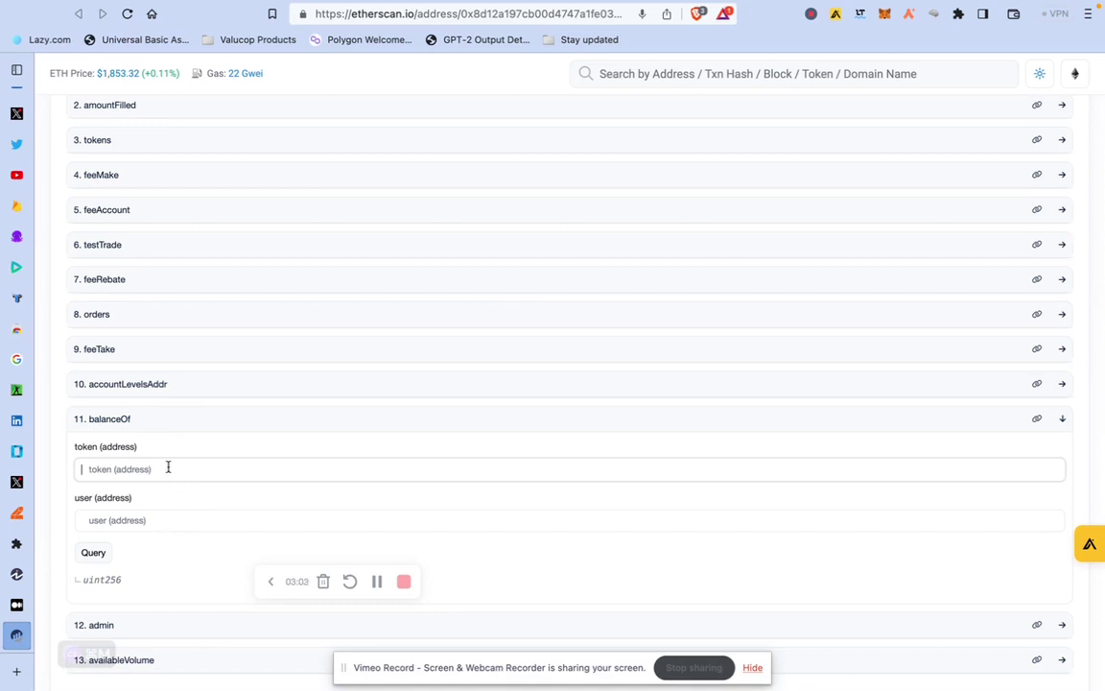
right_click(169, 468)
click(192, 530)
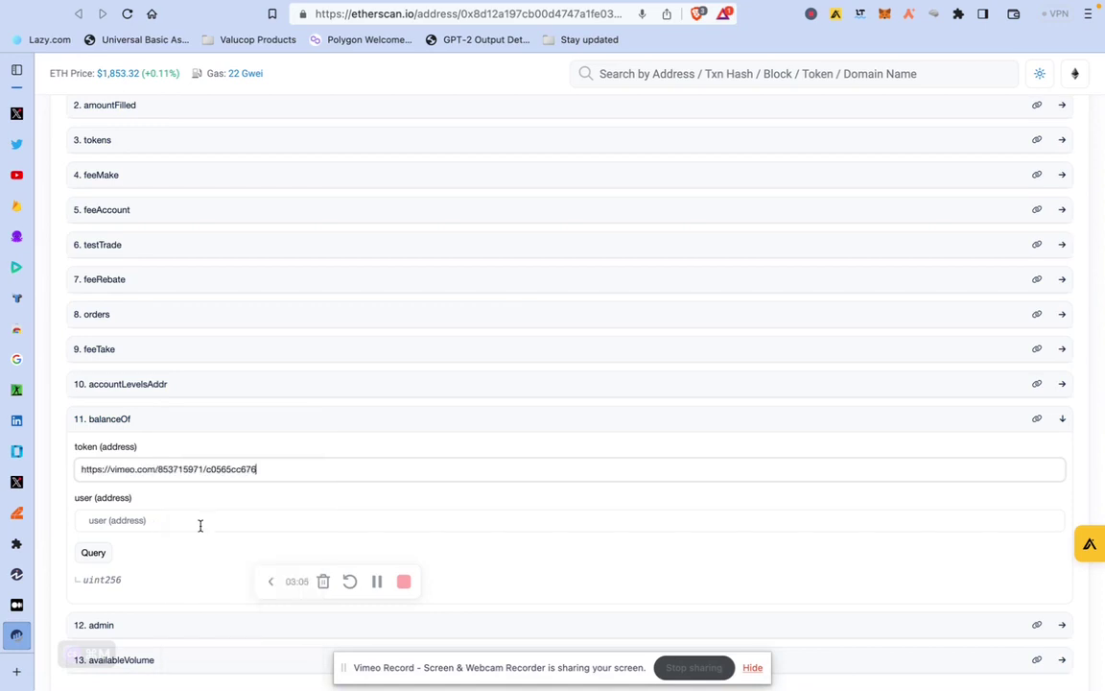
key(BackSpace)
key(BackSpace)
key(BackSpace)
key(BackSpace)
key(BackSpace)
key(BackSpace)
key(BackSpace)
key(BackSpace)
key(BackSpace)
key(BackSpace)
key(BackSpace)
key(BackSpace)
key(BackSpace)
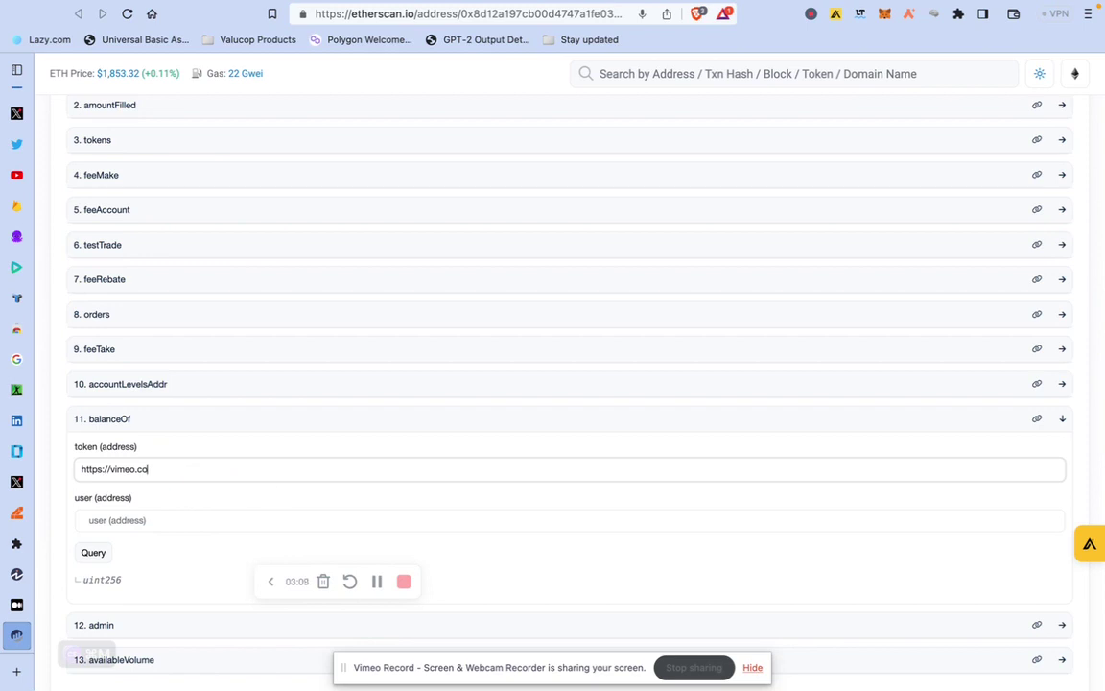
key(BackSpace)
key(BackSpace)
key(BackSpace)
key(BackSpace)
key(BackSpace)
key(BackSpace)
key(BackSpace)
key(BackSpace)
key(BackSpace)
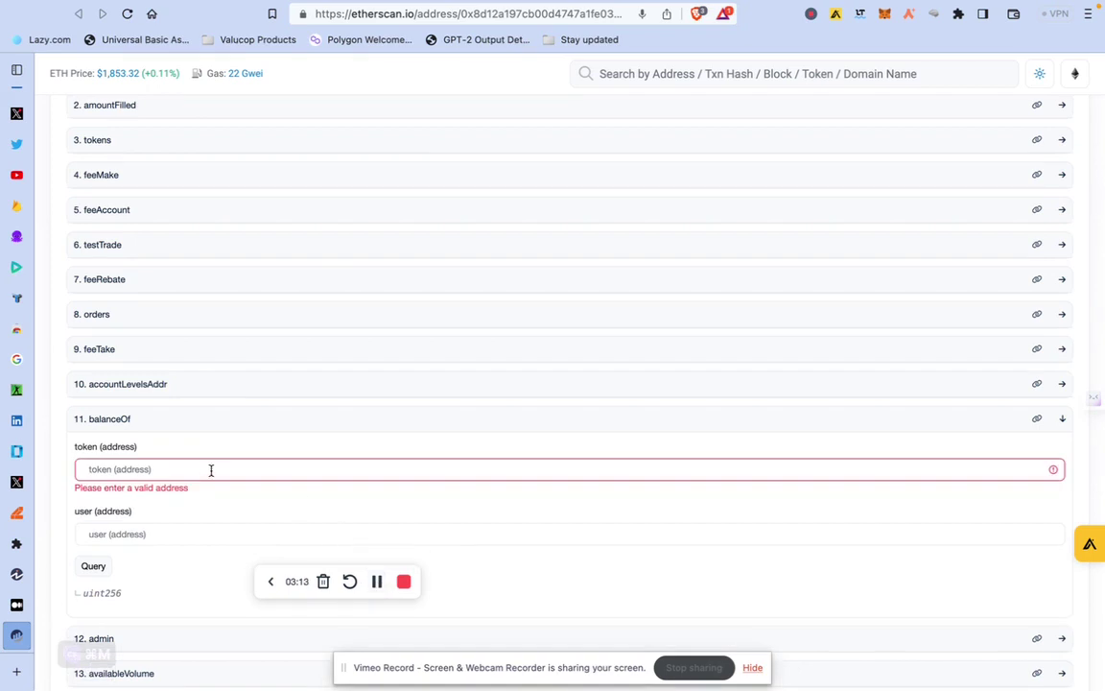
right_click(146, 475)
click(178, 529)
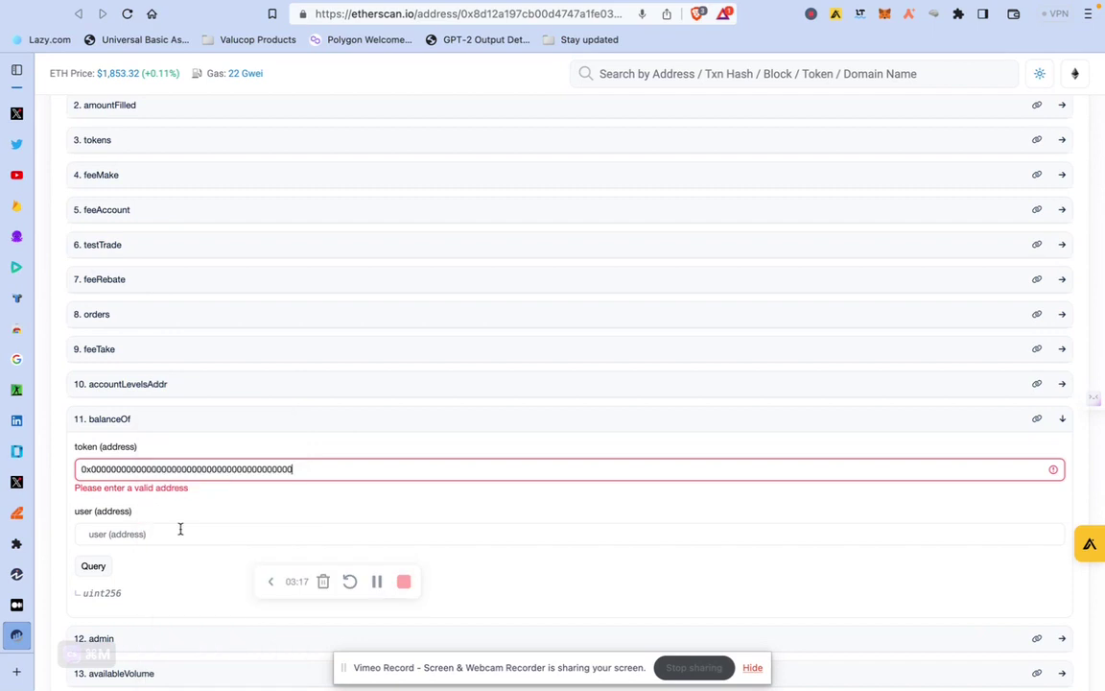
click(124, 533)
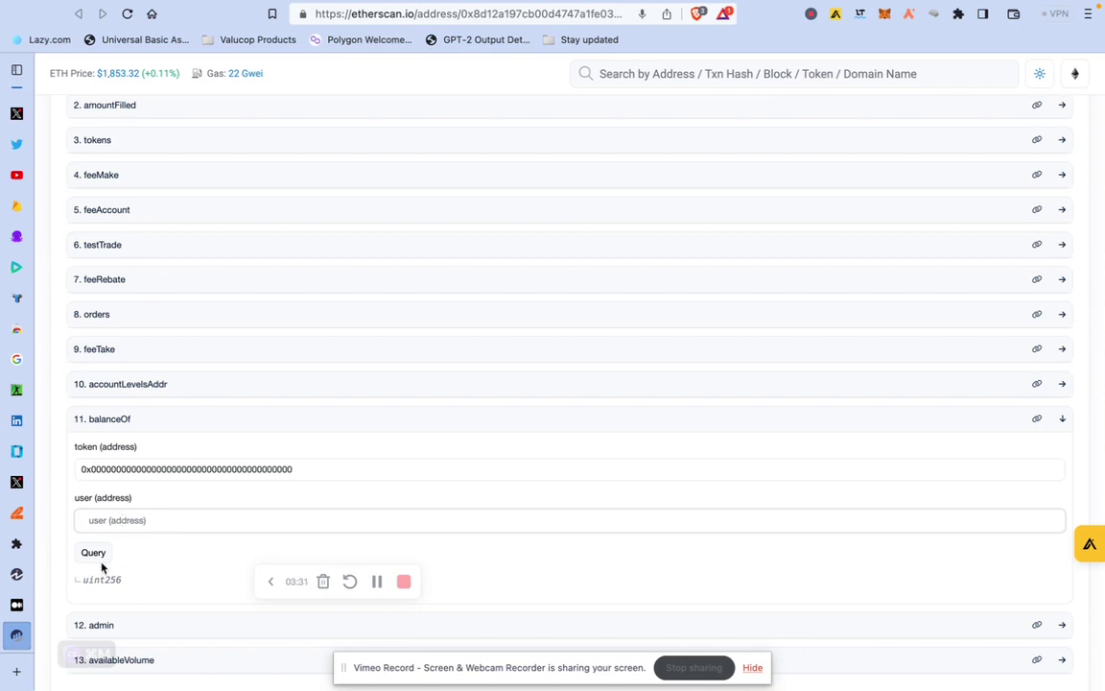
scroll(176, 570, down, 1)
scroll(175, 574, down, 1)
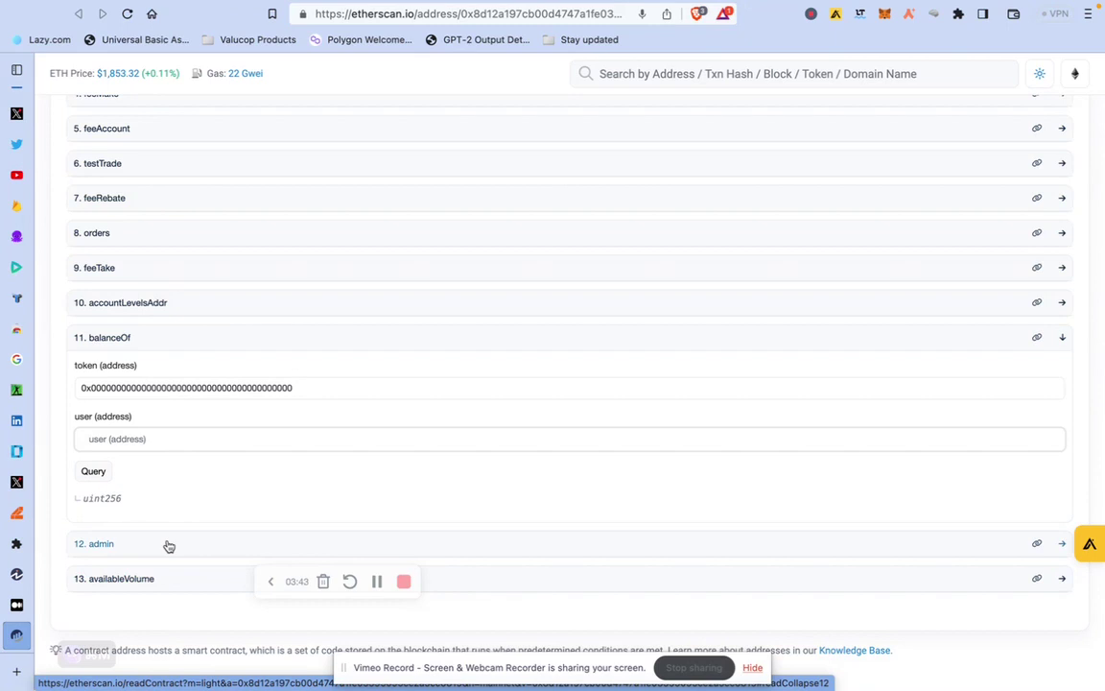
Step: Show the EtherDelta 2 Write Contract list, from trade and order through withdrawToken
scroll(125, 426, up, 1)
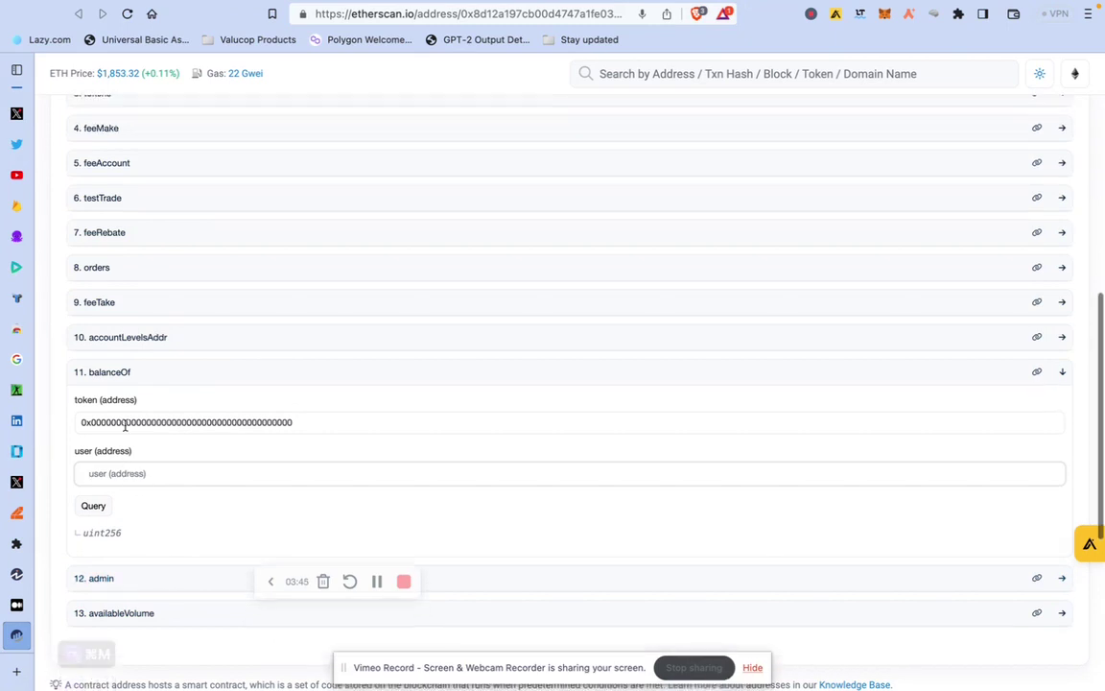
scroll(125, 426, up, 2)
scroll(120, 375, up, 2)
scroll(121, 377, up, 4)
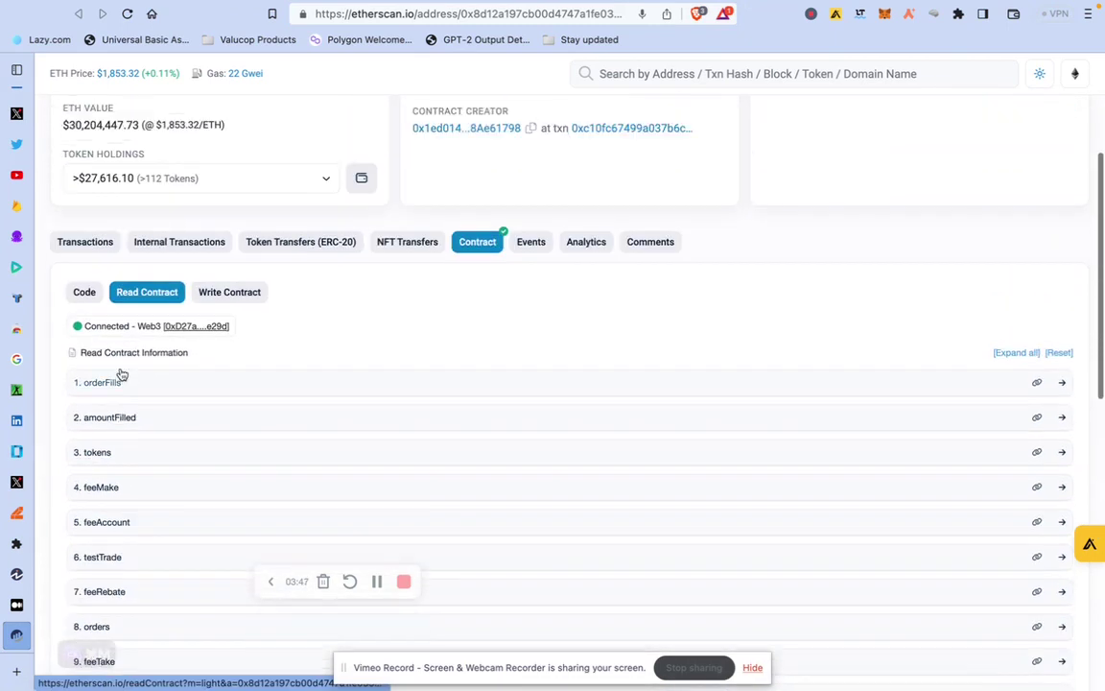
scroll(271, 360, down, 1)
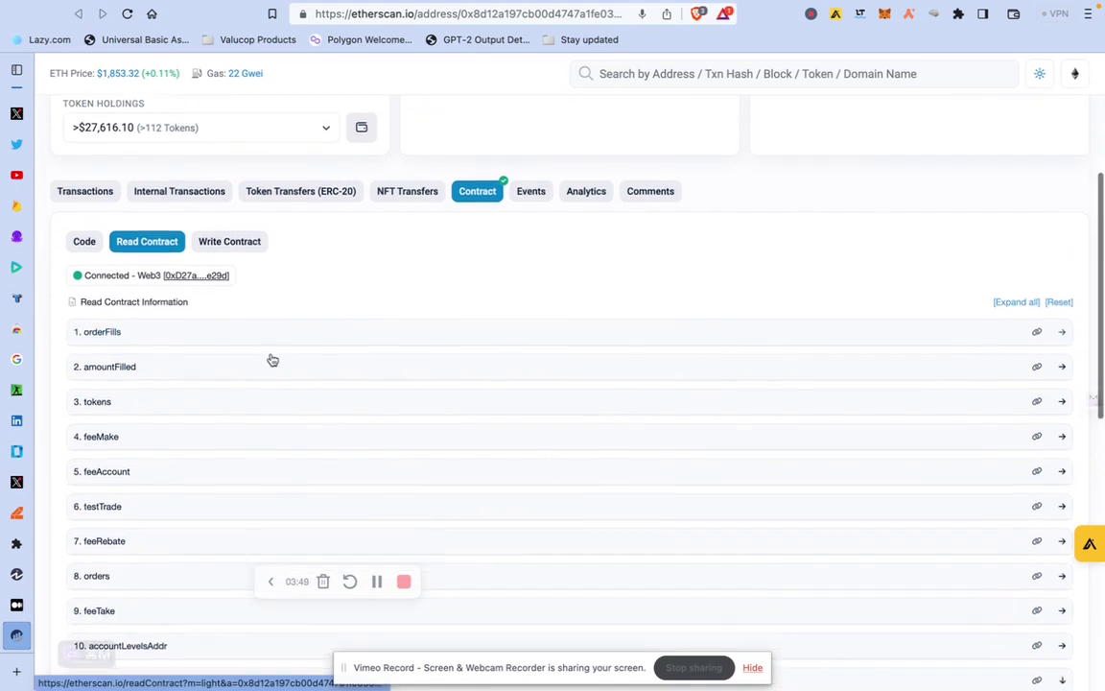
scroll(272, 359, down, 1)
scroll(266, 356, down, 2)
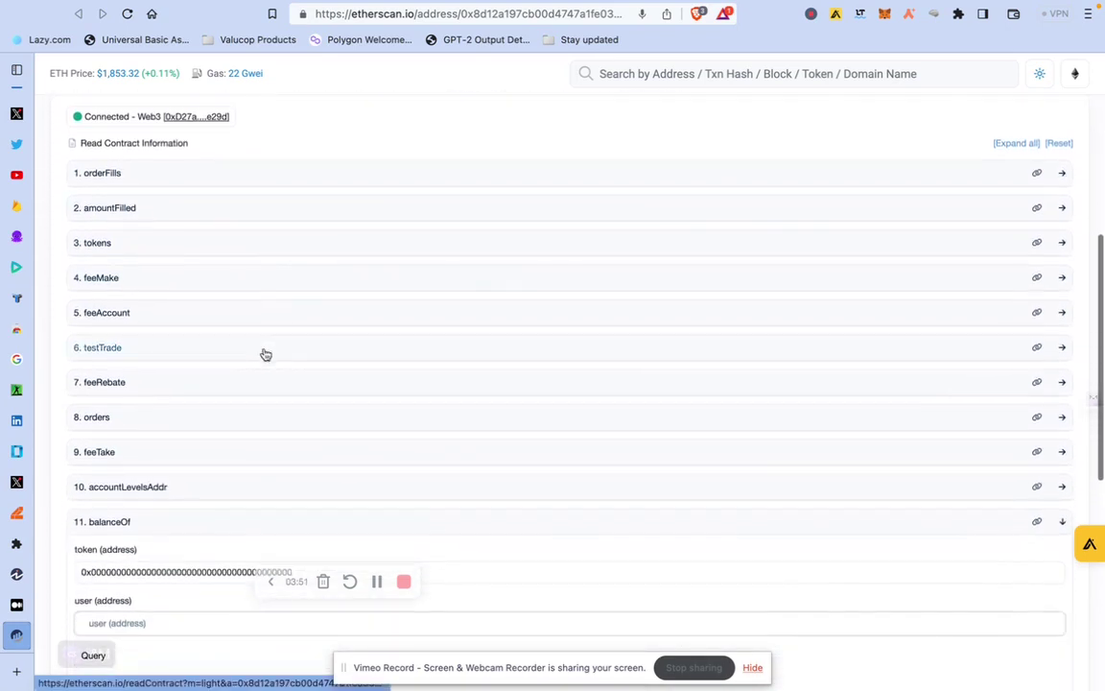
scroll(264, 355, up, 3)
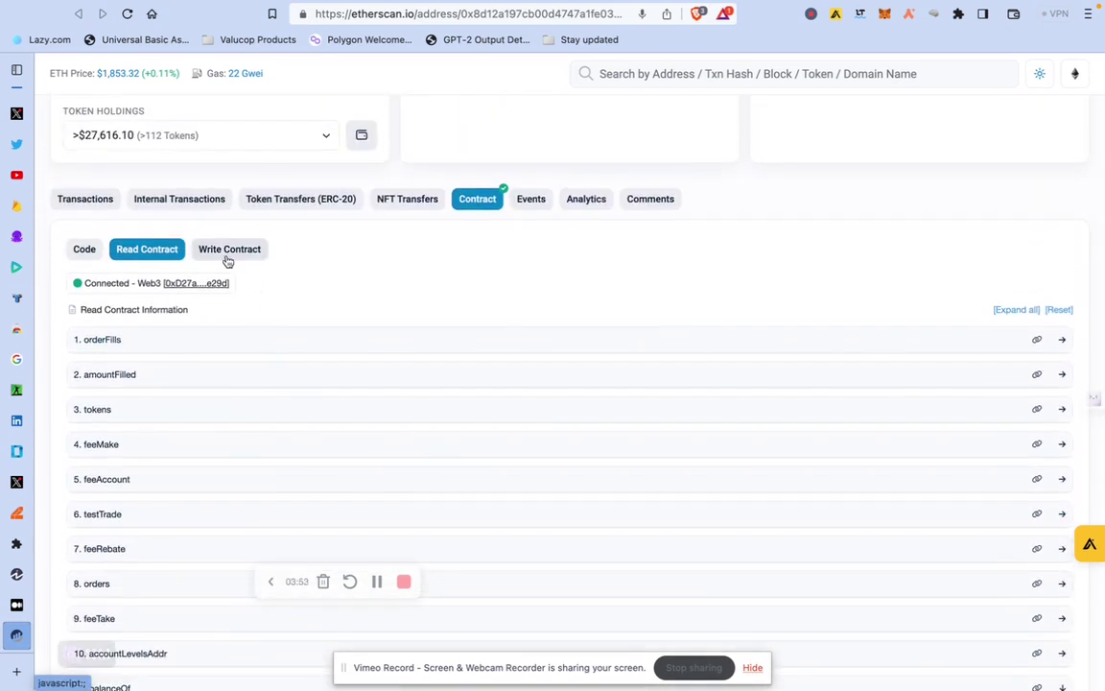
click(228, 251)
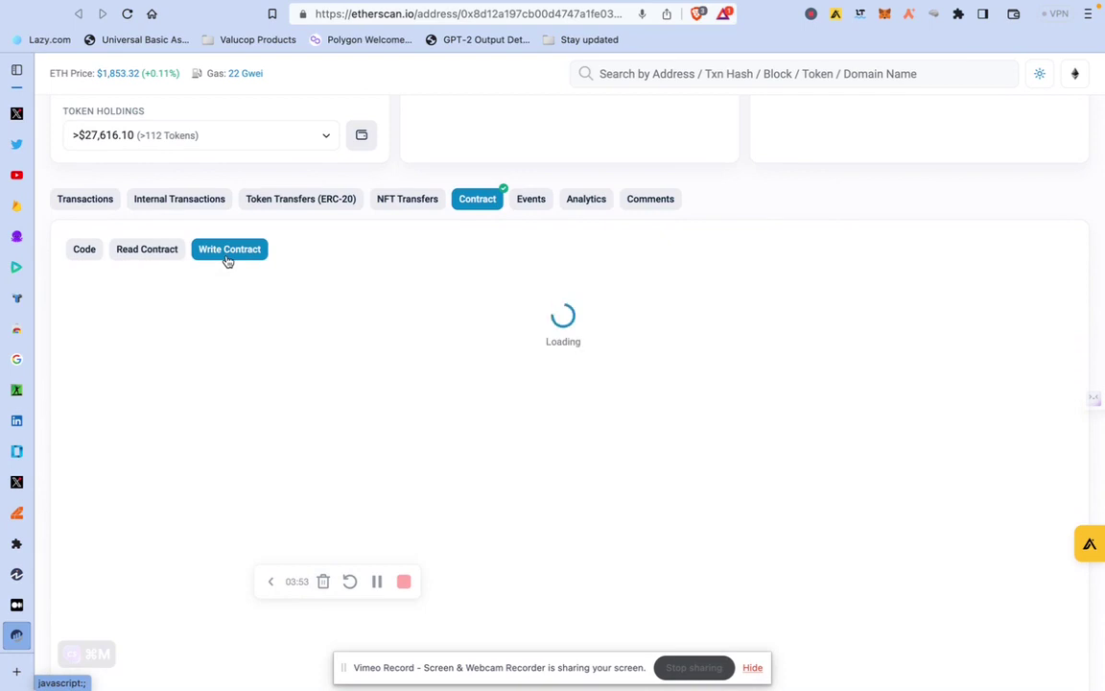
click(149, 257)
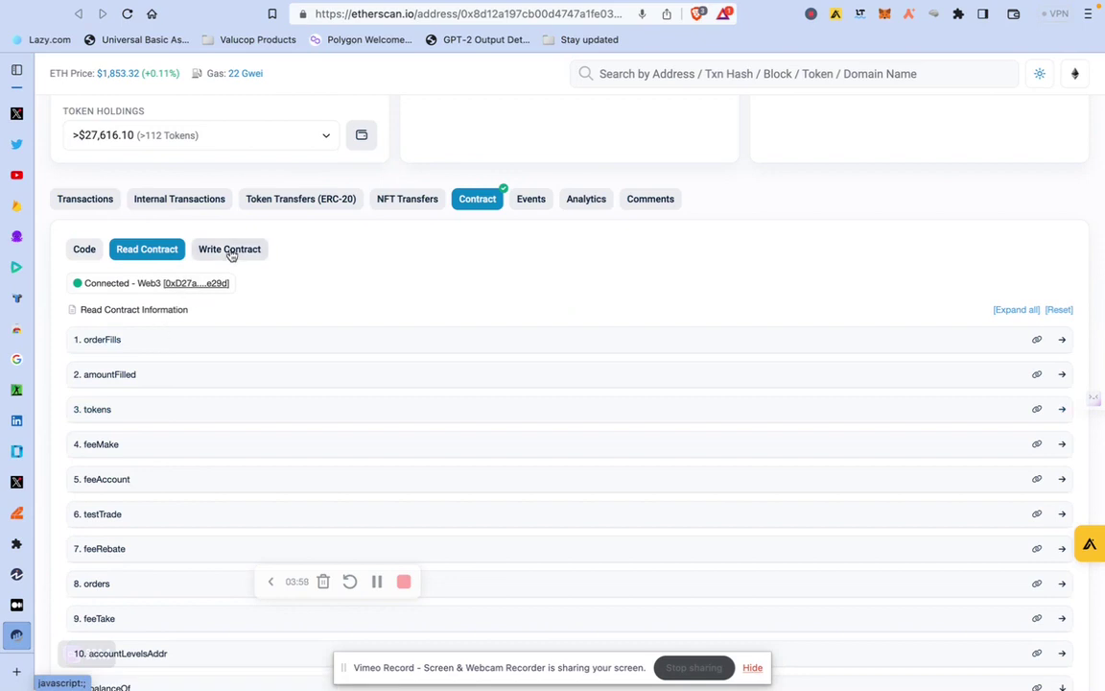
click(230, 253)
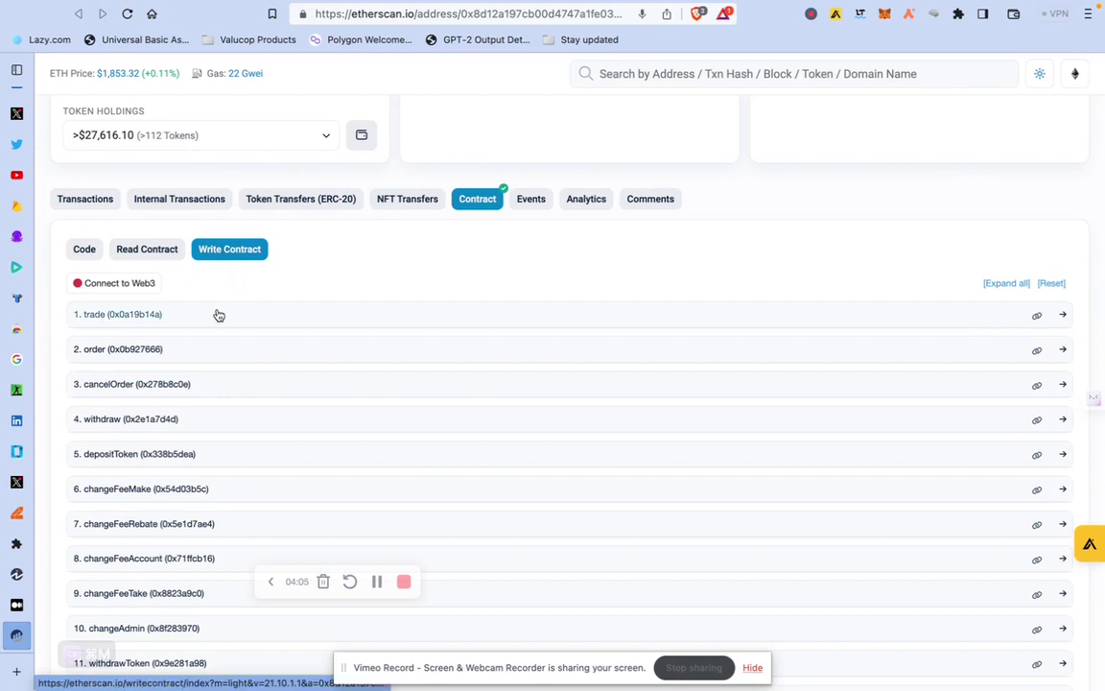
Step: Expand 4. withdraw, then briefly revisit balanceOf's user address field in Read Contract
click(113, 419)
scroll(177, 441, down, 2)
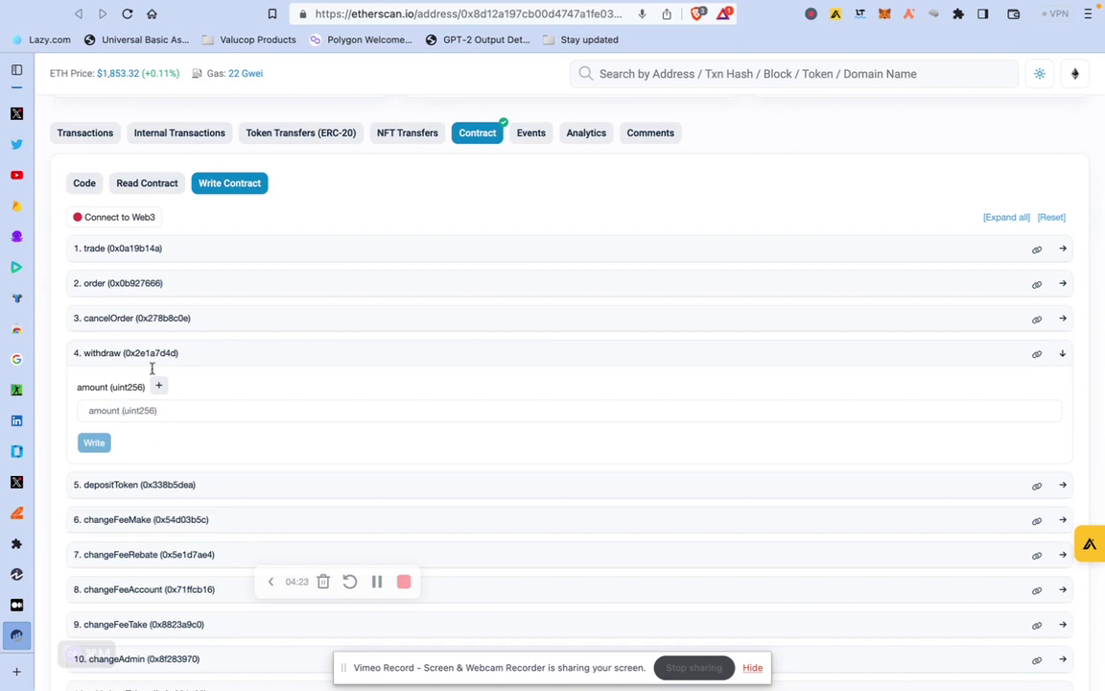
click(152, 184)
scroll(193, 382, down, 4)
scroll(194, 382, down, 1)
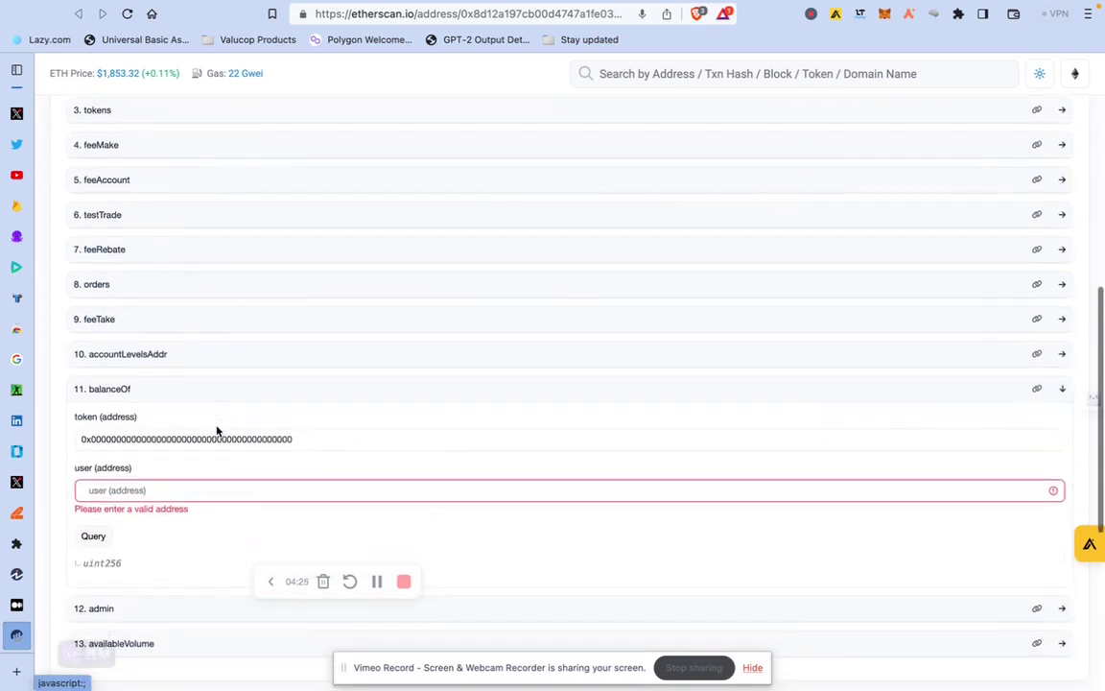
click(147, 490)
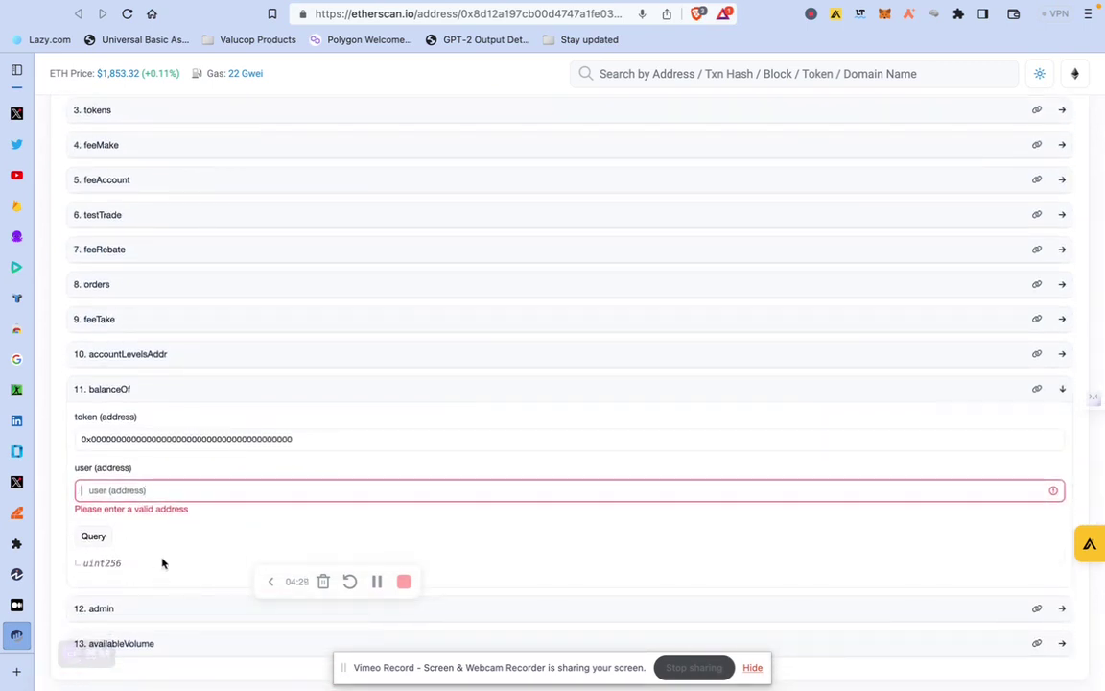
scroll(178, 304, up, 2)
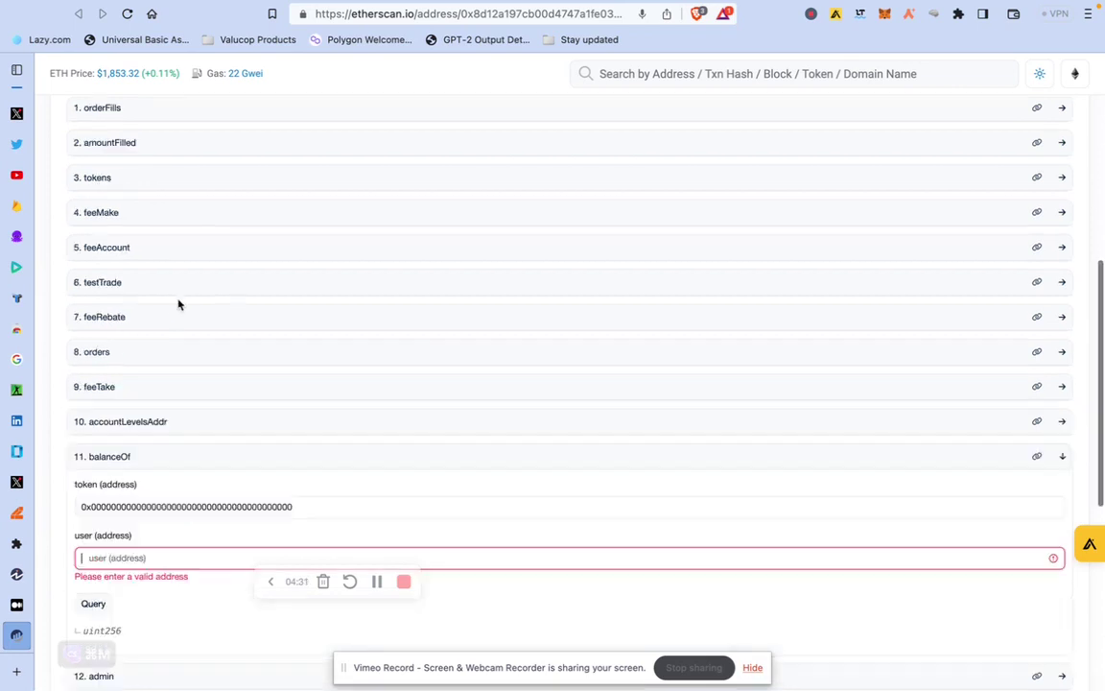
scroll(178, 304, up, 5)
click(220, 266)
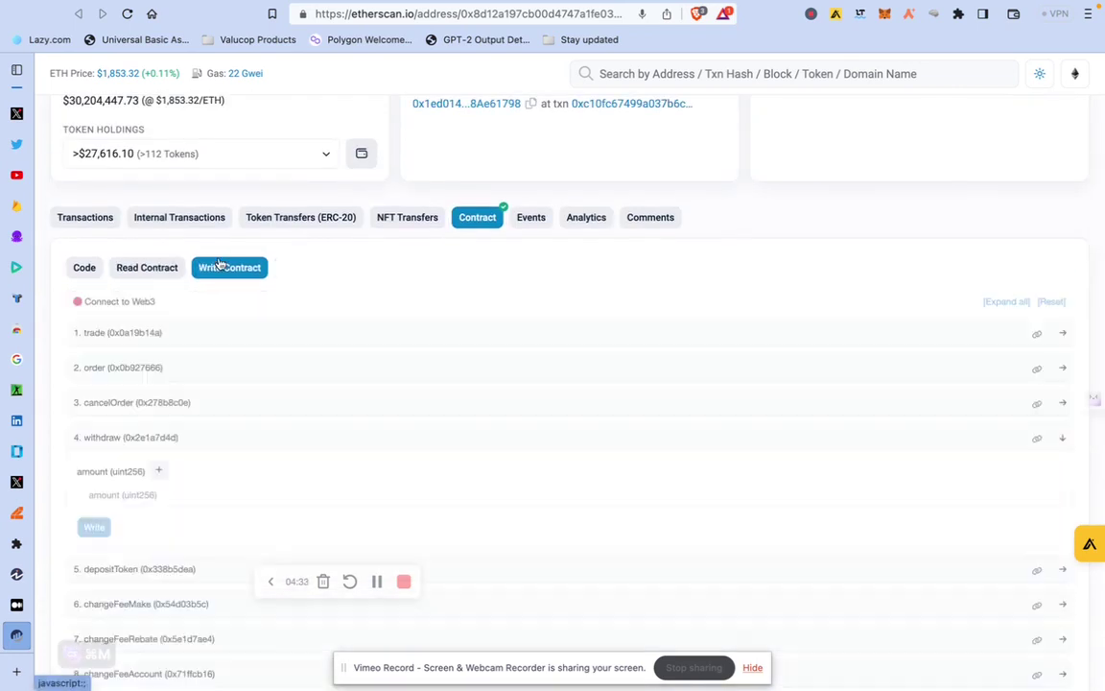
Step: Connect MetaMask to Write Contract via Connect to Web3 and focus withdraw's empty amount field
scroll(202, 403, down, 1)
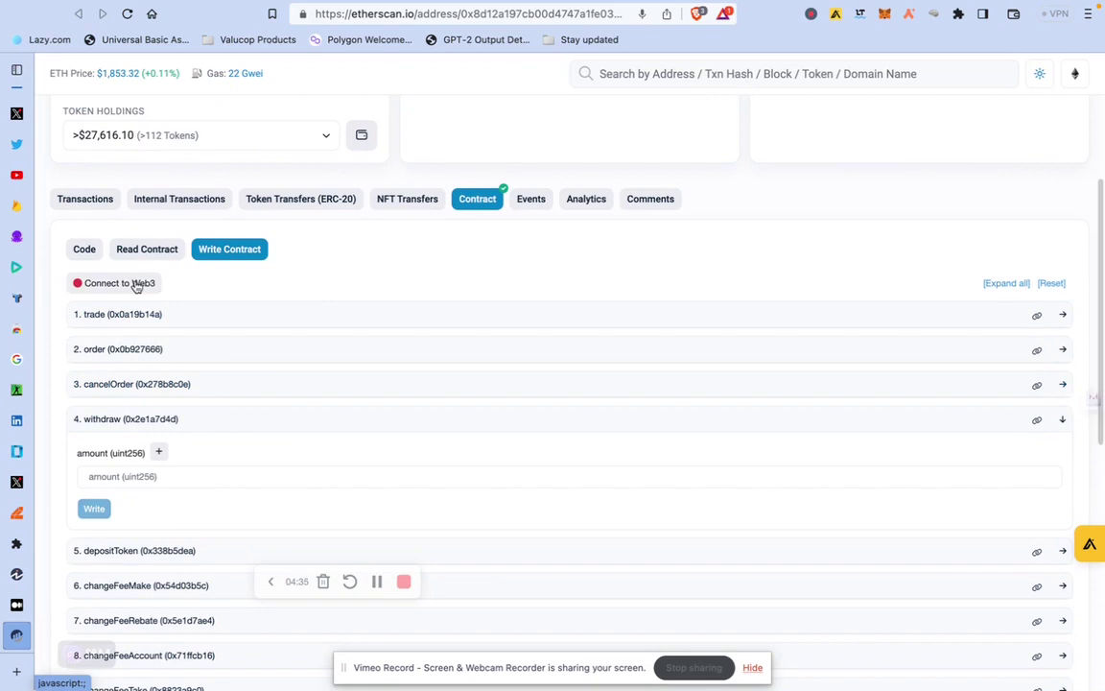
click(136, 285)
click(701, 149)
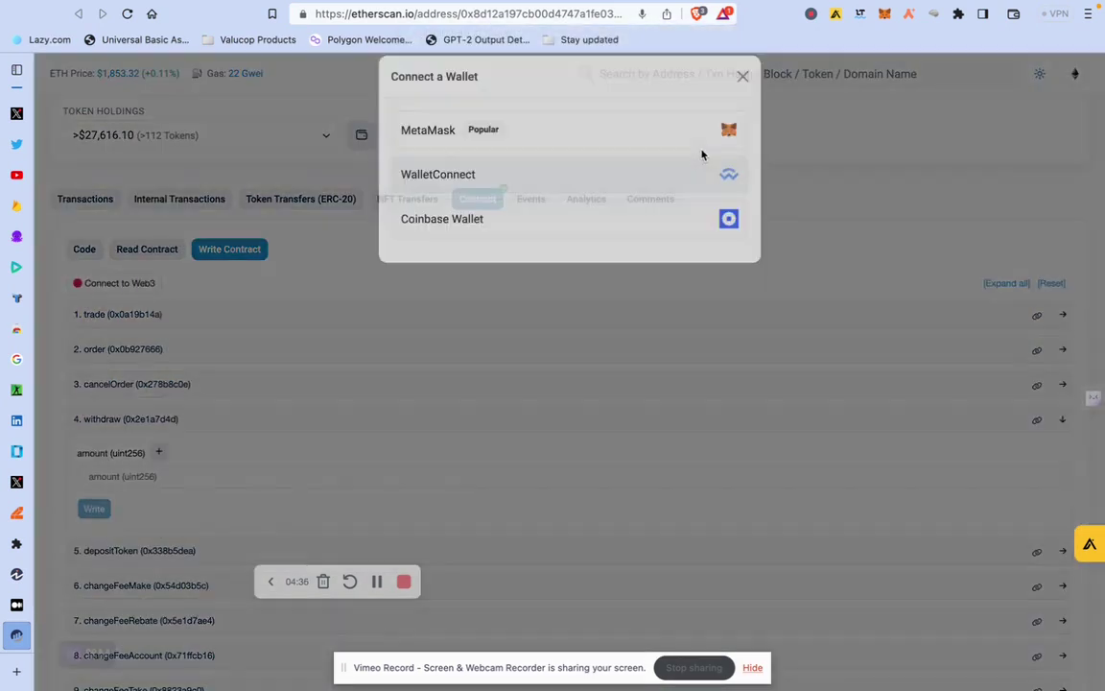
click(672, 161)
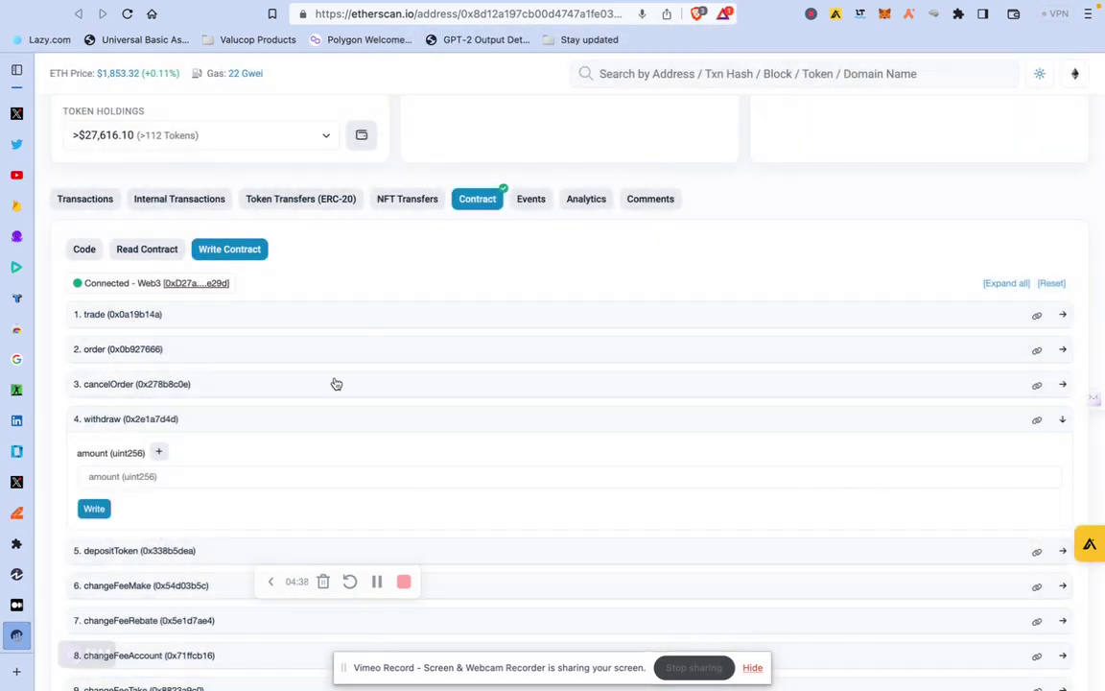
scroll(264, 394, down, 2)
click(167, 423)
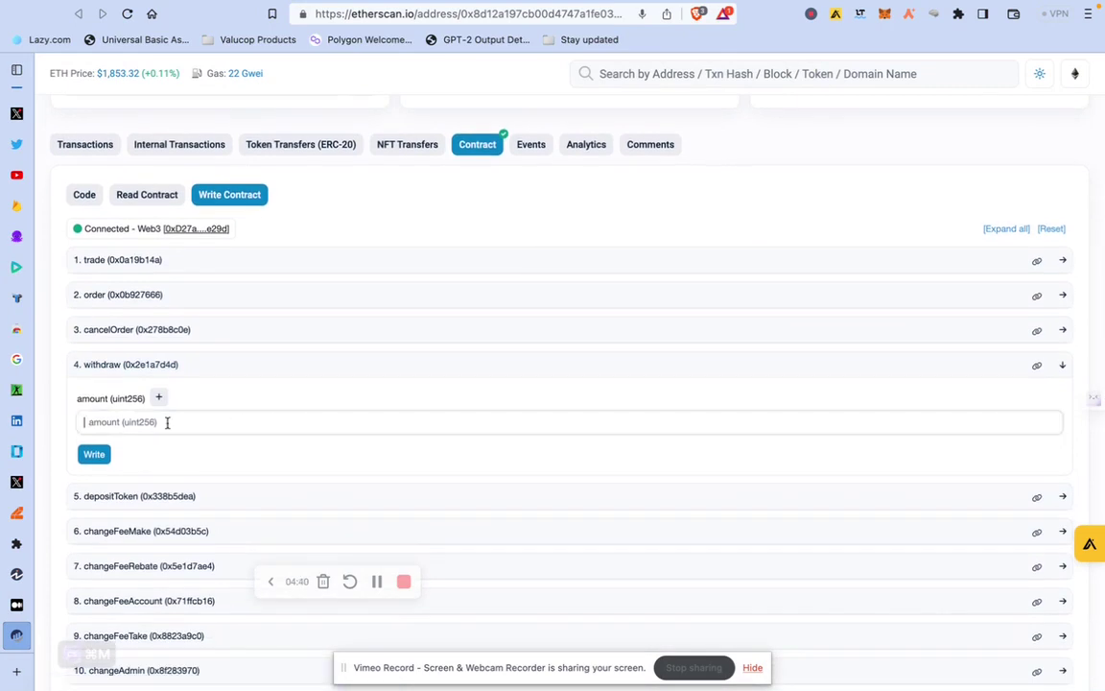